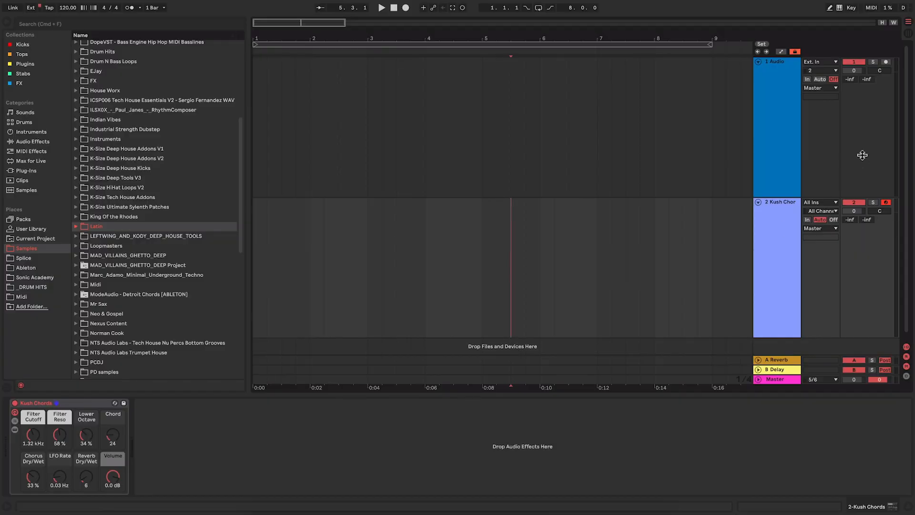
In the Samples folder, expand LEFTWING_AND_KODY_DEEP_HOUSE_TOOLS and its LWK_WAV_LOOPS subfolder, and collapse LWK_MUSIC_LPS so only the loop categories are listed
left_click(789, 99)
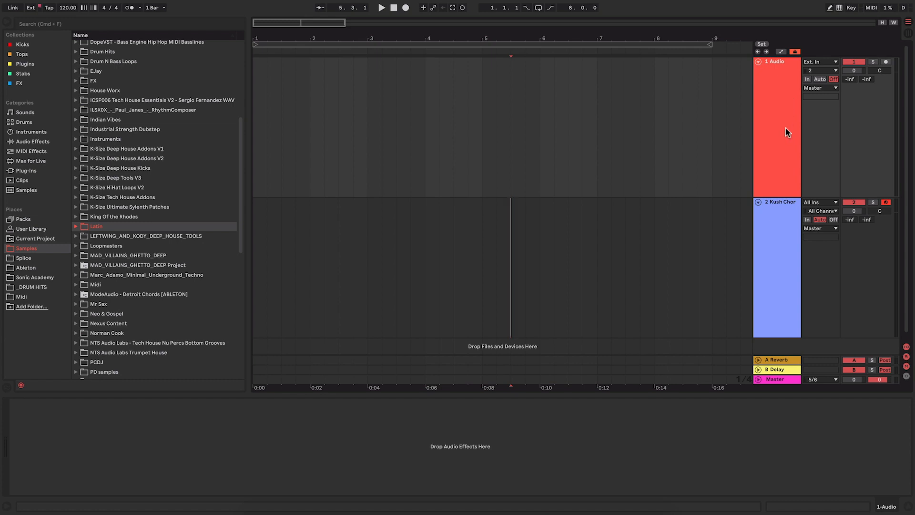
left_click(780, 228)
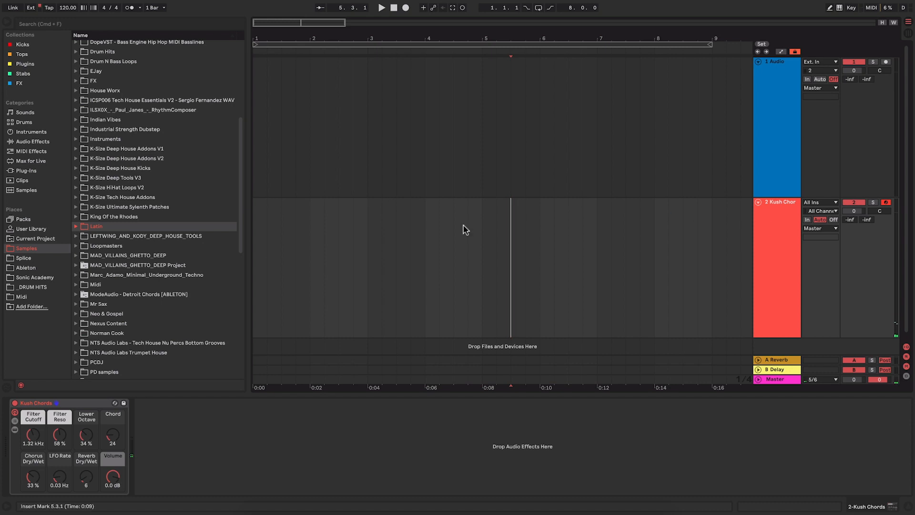
left_click(181, 235)
scroll(182, 234, "down", 2)
scroll(182, 234, "down", 2)
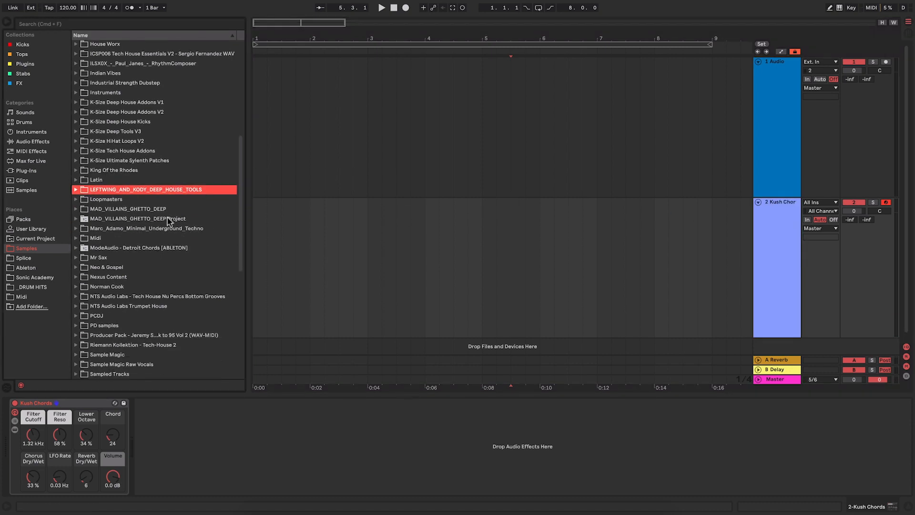
left_click(82, 190)
scroll(83, 192, "down", 3)
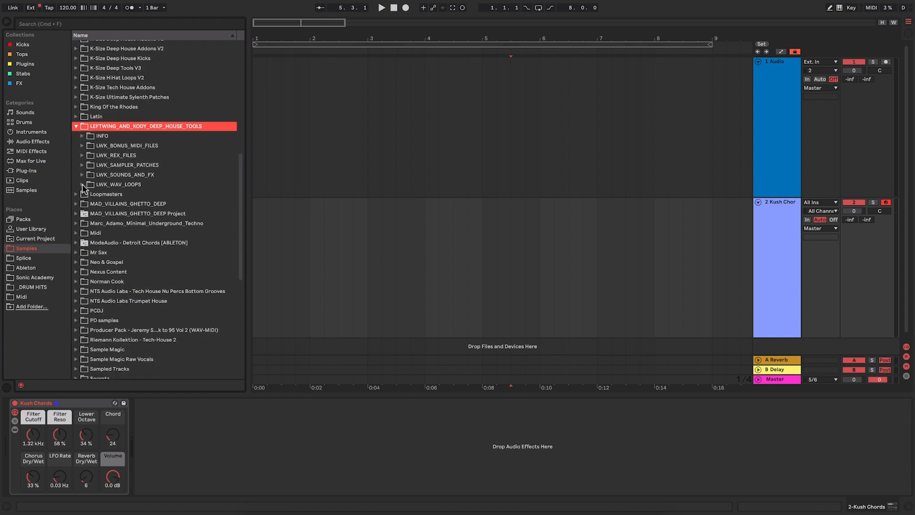
left_click(83, 185)
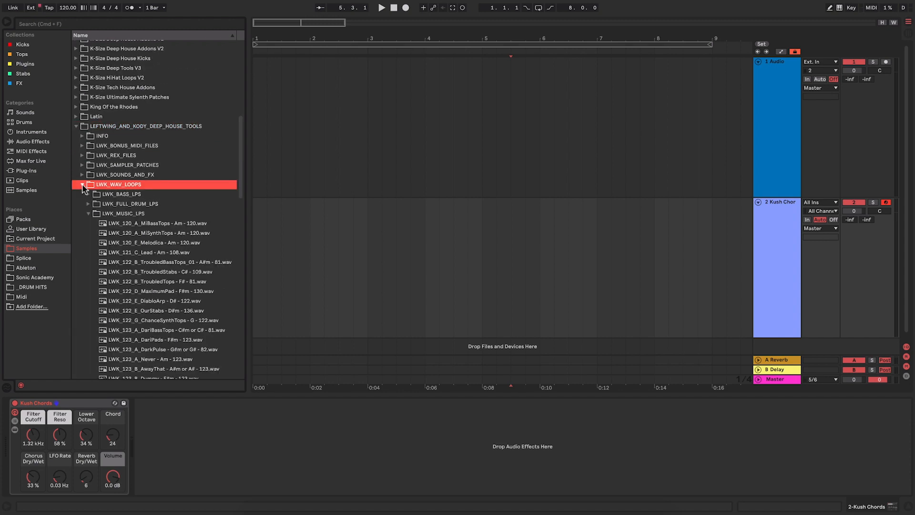
left_click(89, 213)
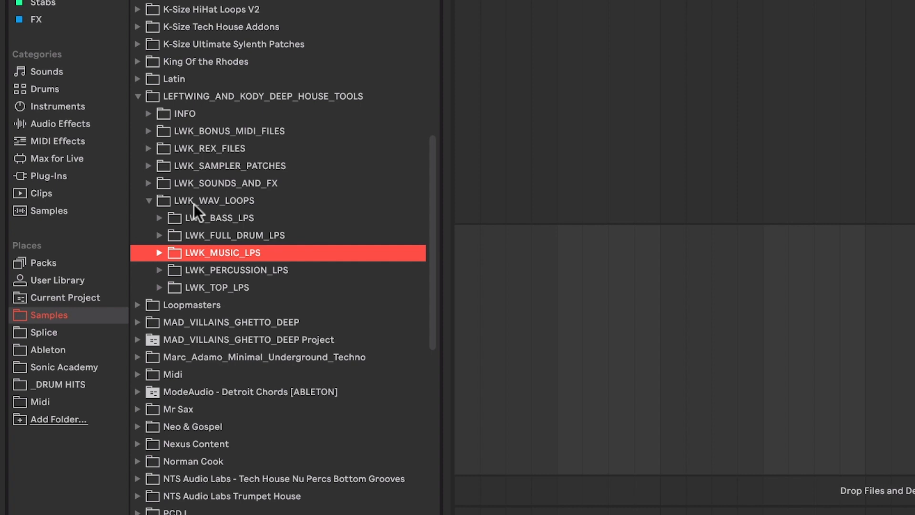
Look over the loop category folders and expand LWK_MUSIC_LPS to list its music loops
left_click(222, 228)
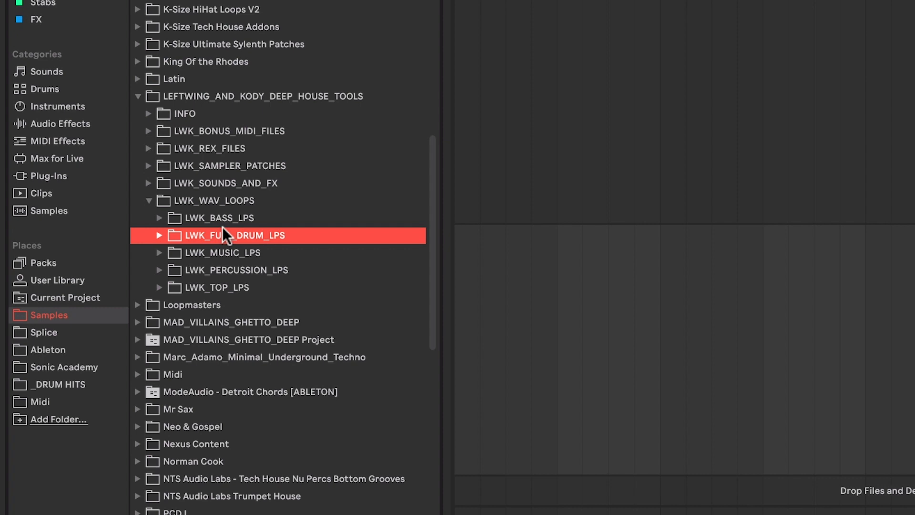
left_click(238, 257)
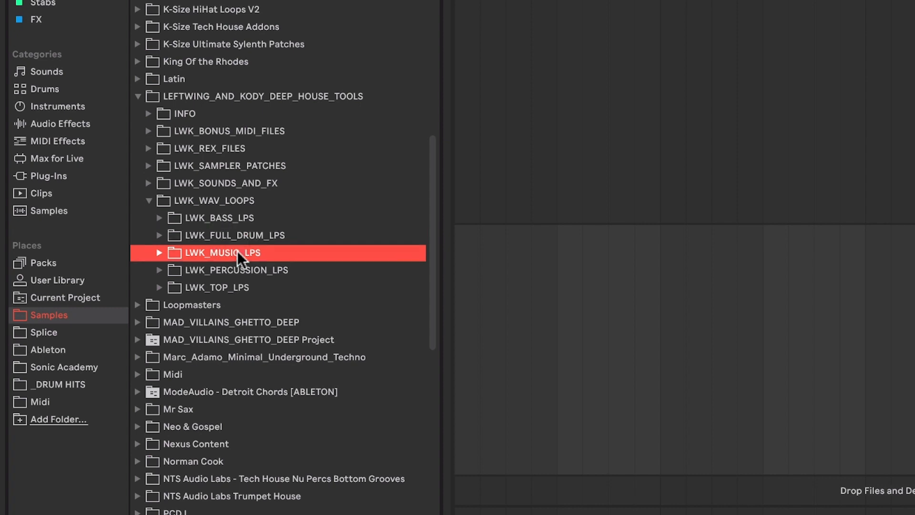
left_click(239, 217)
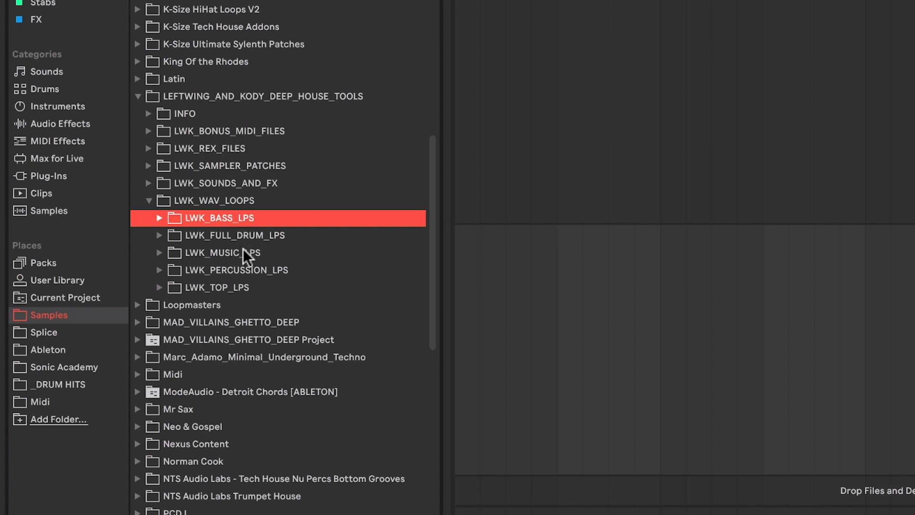
left_click(193, 252)
left_click(158, 249)
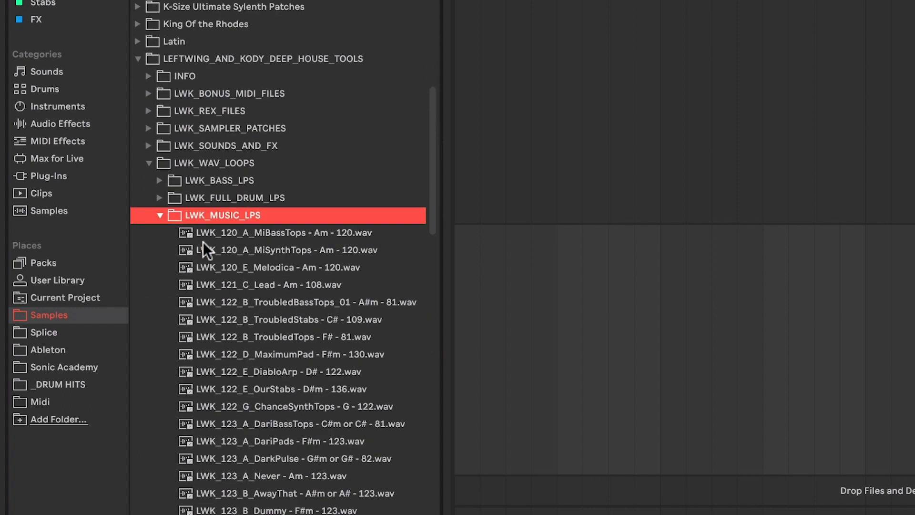
scroll(203, 239, "down", 3)
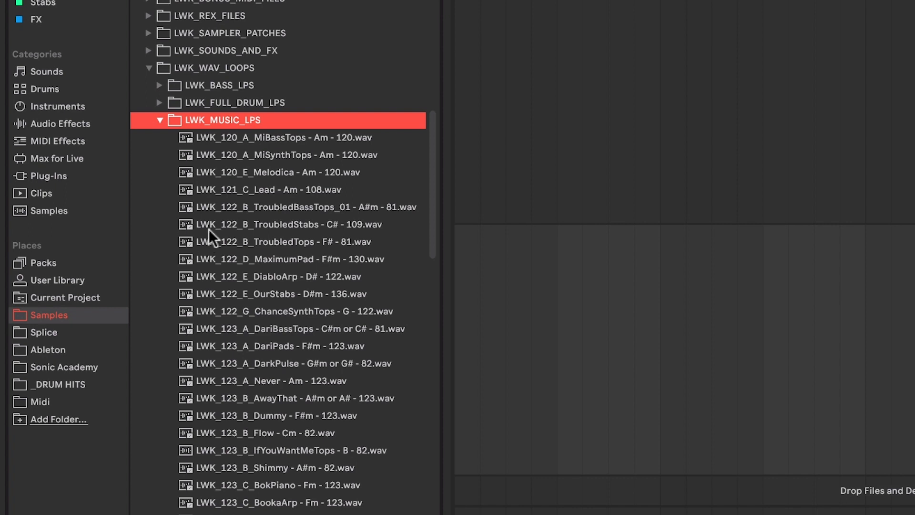
Place the LWK_120_A_MiBassTops - Am - 120.wav loop on the first audio track, starting at bar 1
left_click(245, 137)
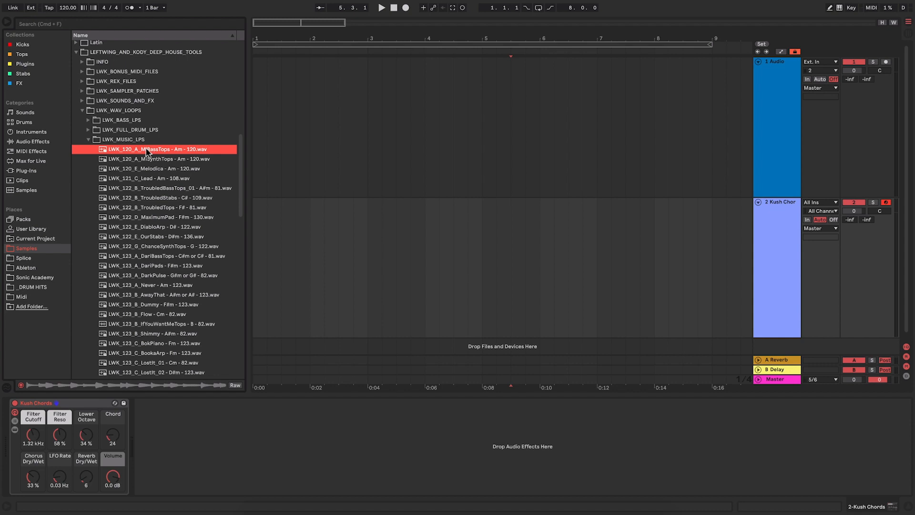
left_click_drag(285, 129, 465, 75)
left_click_drag(257, 117, 260, 115)
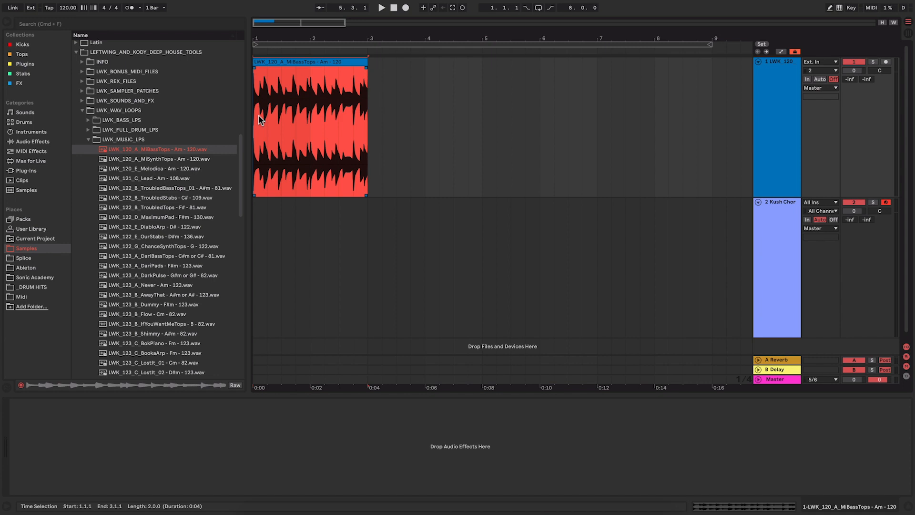
Convert the MiBassTops audio clip to a MIDI clip on the Kush Chords track at bar 1, using the Melody conversion type
left_click(287, 61)
left_click_drag(289, 59, 291, 232)
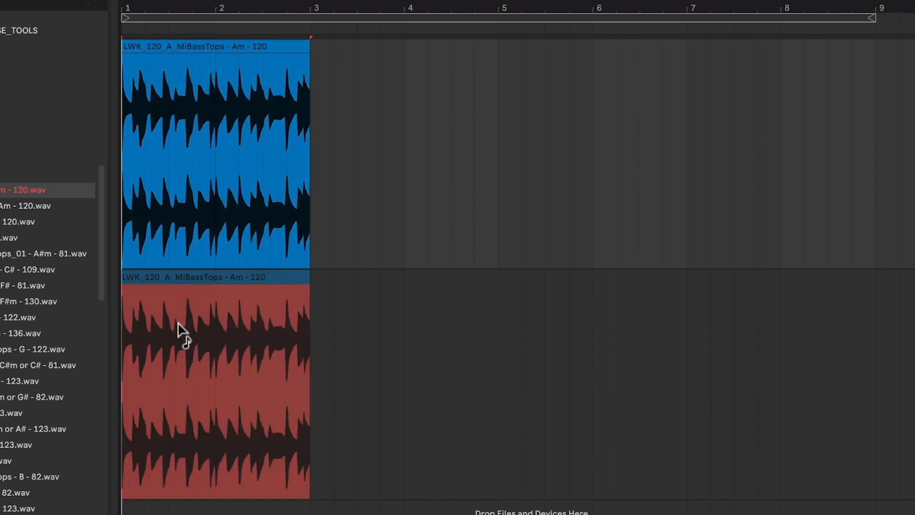
mouse_move(177, 325)
left_mouse_down()
mouse_move(196, 342)
mouse_move(181, 342)
left_mouse_up()
key("ctrl+shift+m")
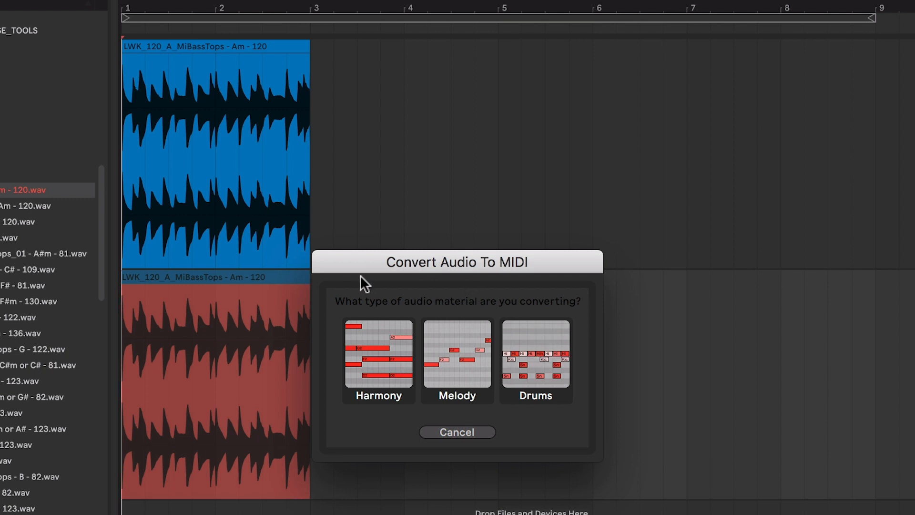
left_click(457, 347)
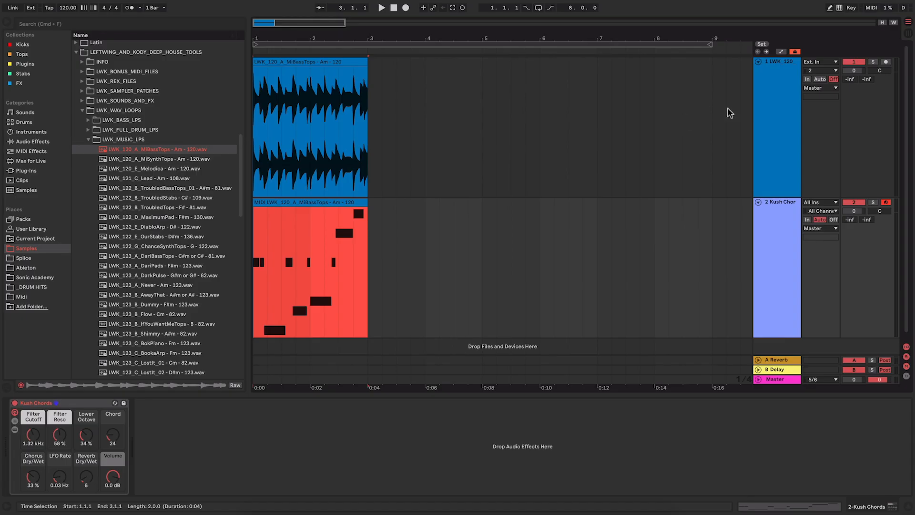
Mute and fold the MiBassTops audio track, and play the converted MIDI clip on the Kush Chords track from bar 1
left_click(855, 66)
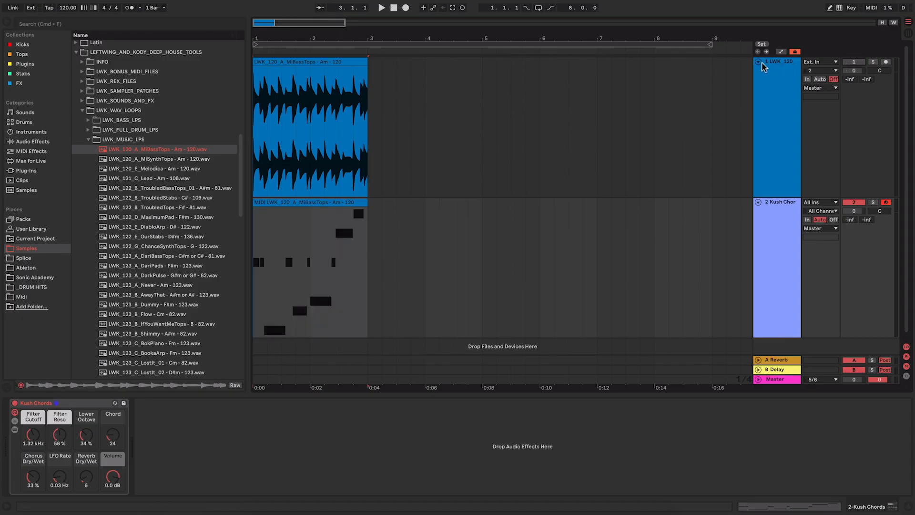
left_click(758, 61)
left_click(775, 102)
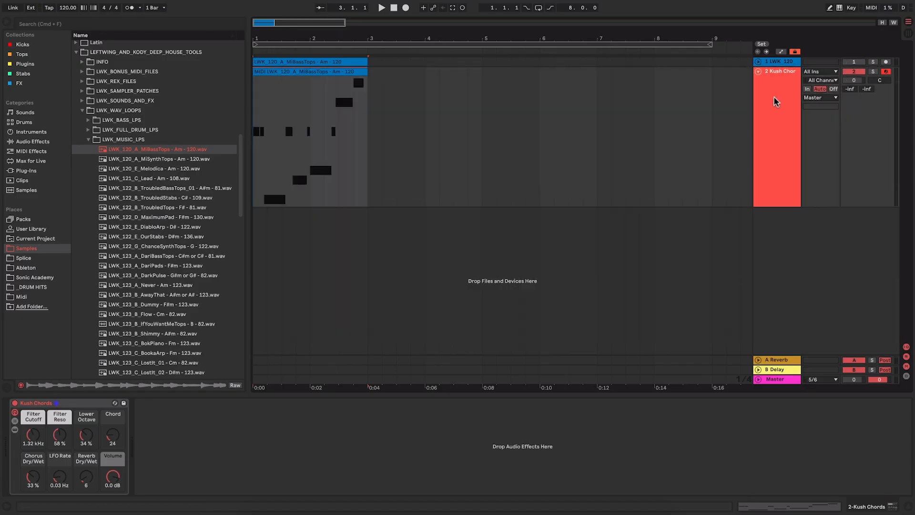
left_click(255, 171)
key("space")
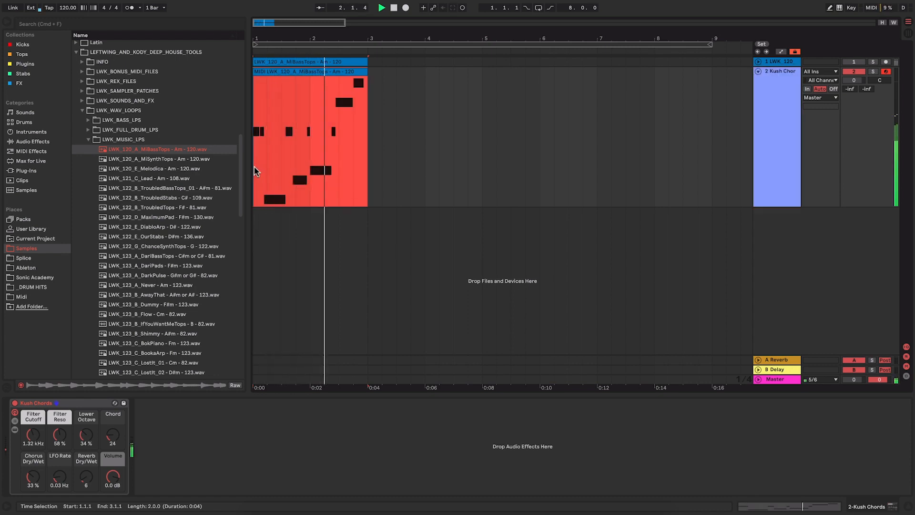
key("space")
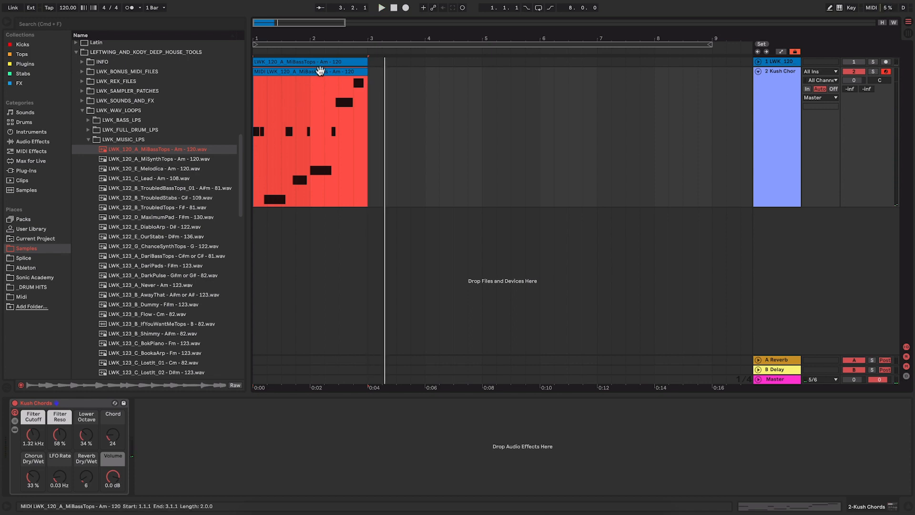
Transpose all notes of the converted MIDI clip up one octave, to the D2–D3 range, and play the clip
double_click(320, 70)
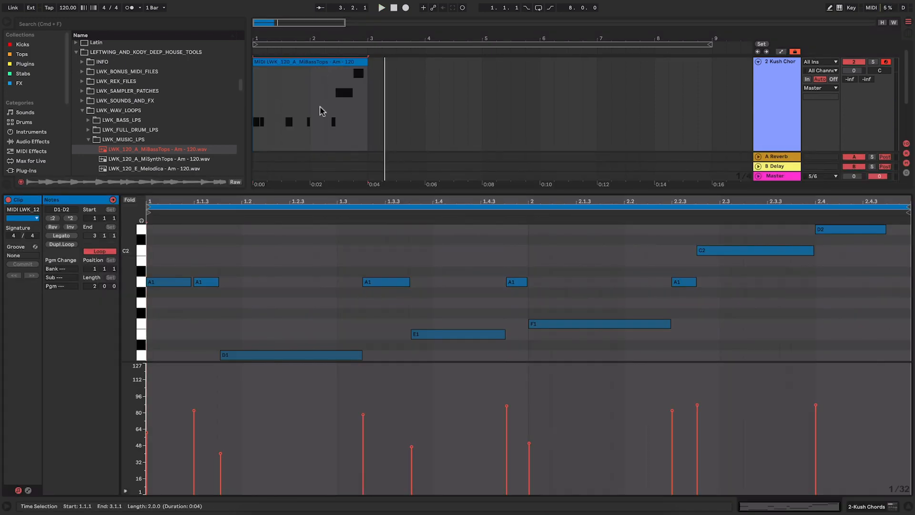
left_click(229, 243)
key("super+a")
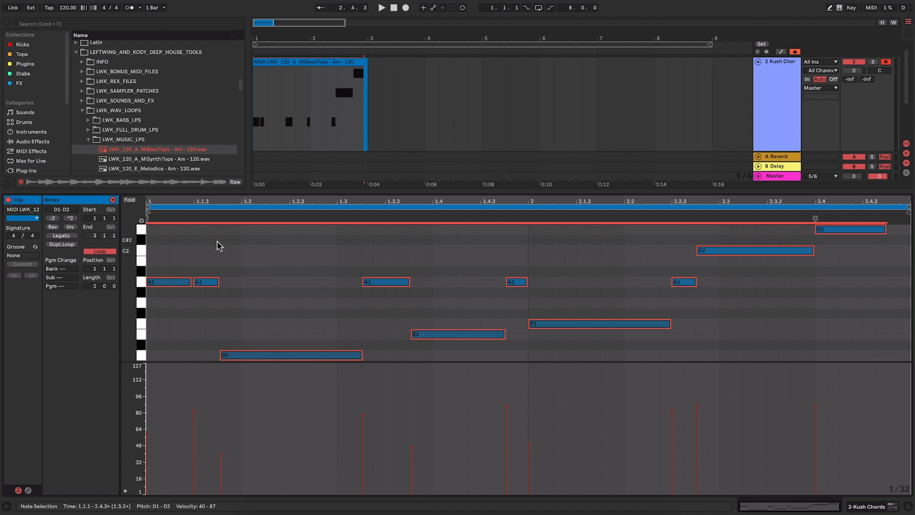
key("shift+Up")
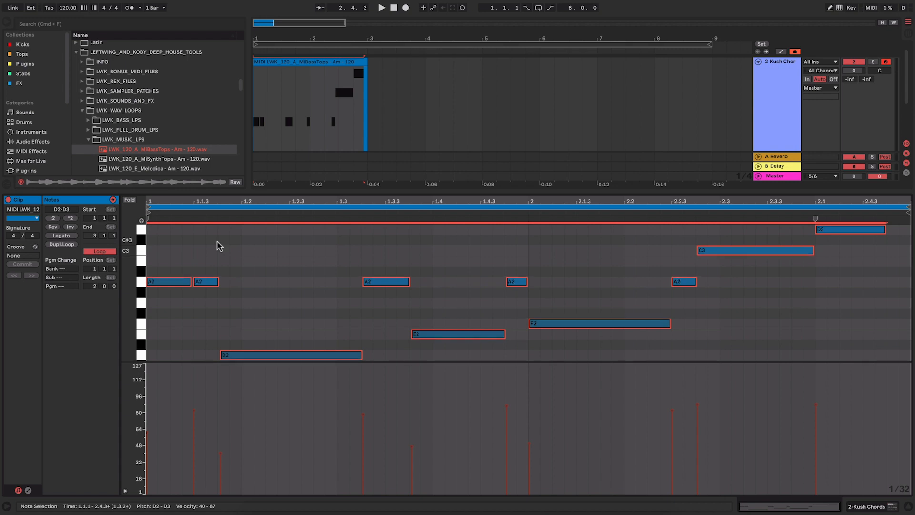
key("space")
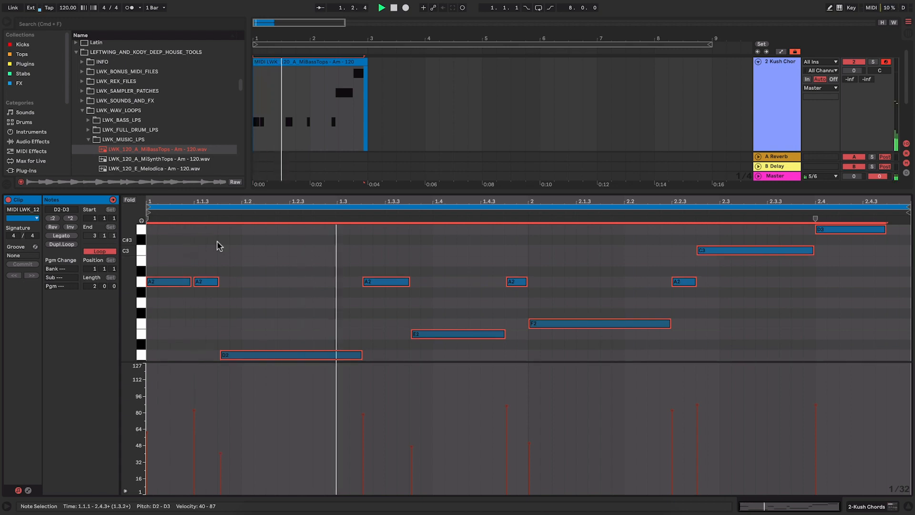
key("space")
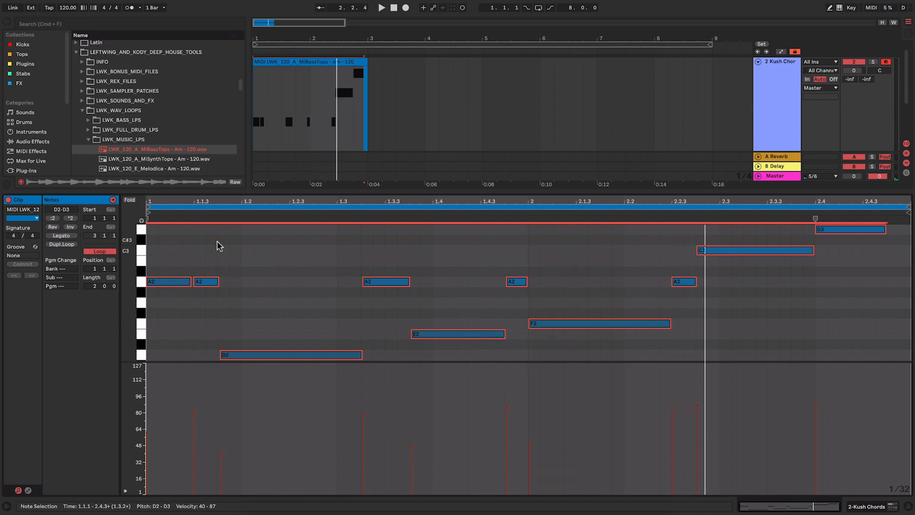
Transpose all the clip's notes up another octave, to the D3–D4 range, and play it with the Kush Chords device shown
key("shift+Up")
key("space")
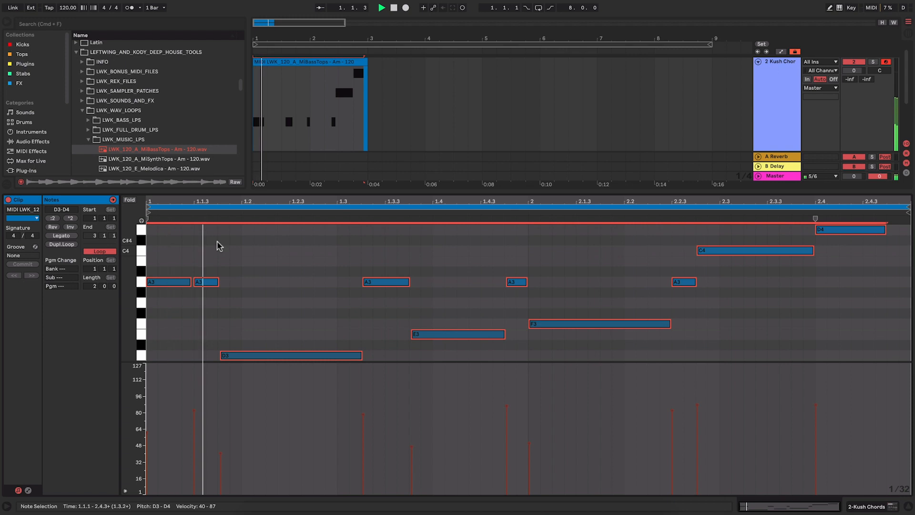
left_click(870, 509)
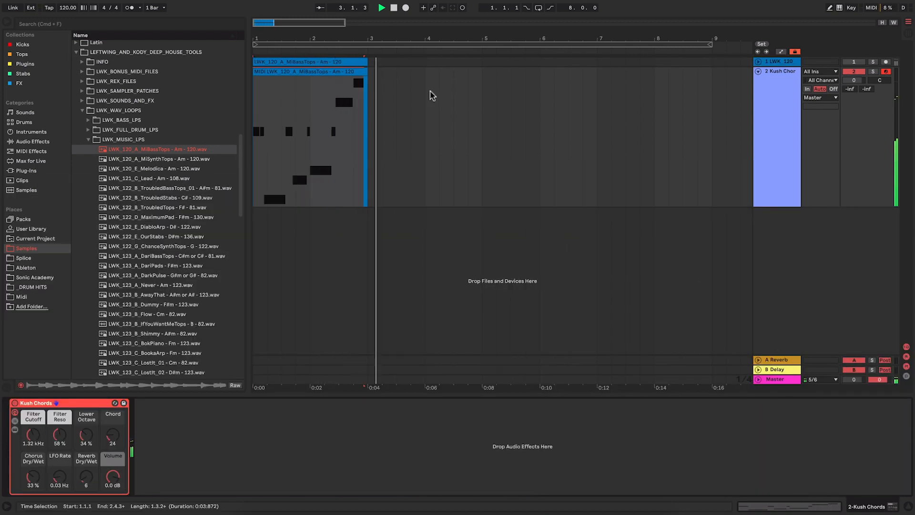
key("space")
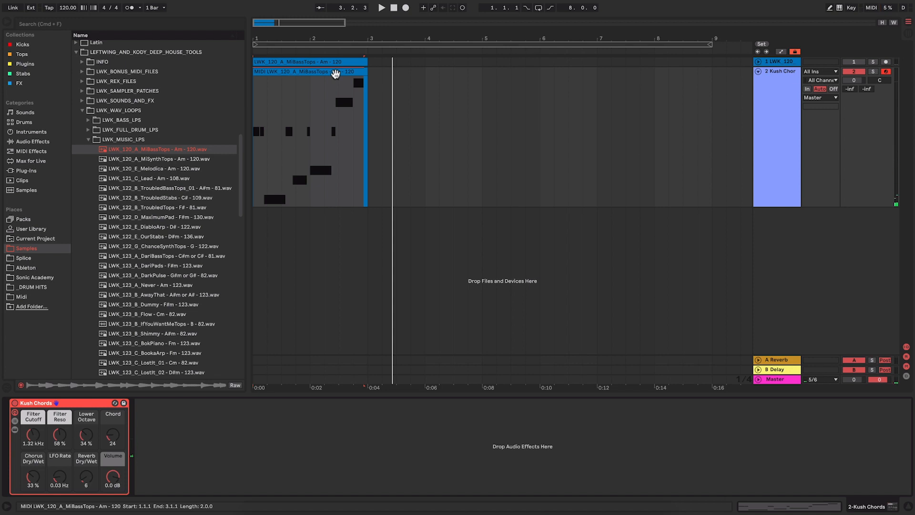
Add the US_HFH_125_Drumloops_dayshats.wav loop from the Tops collection on a new audio track at bar 1 and play it with the chords
left_click(336, 74)
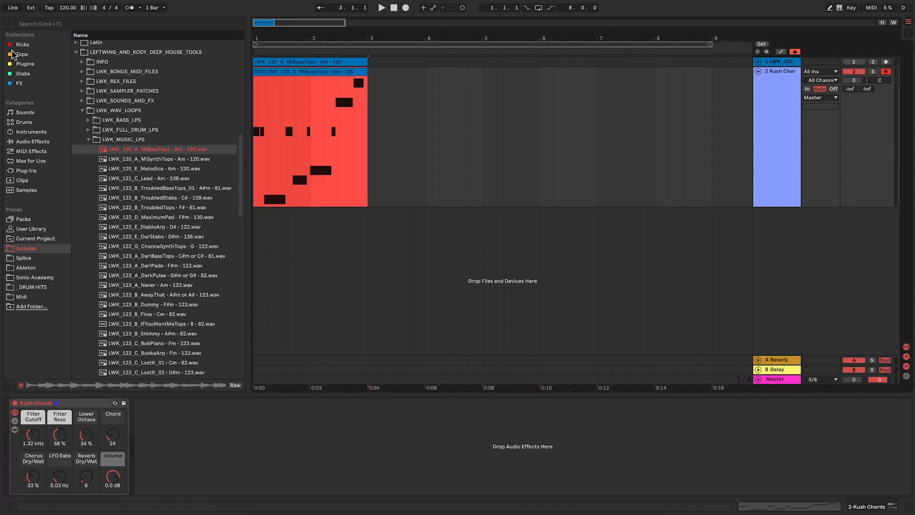
left_click(32, 54)
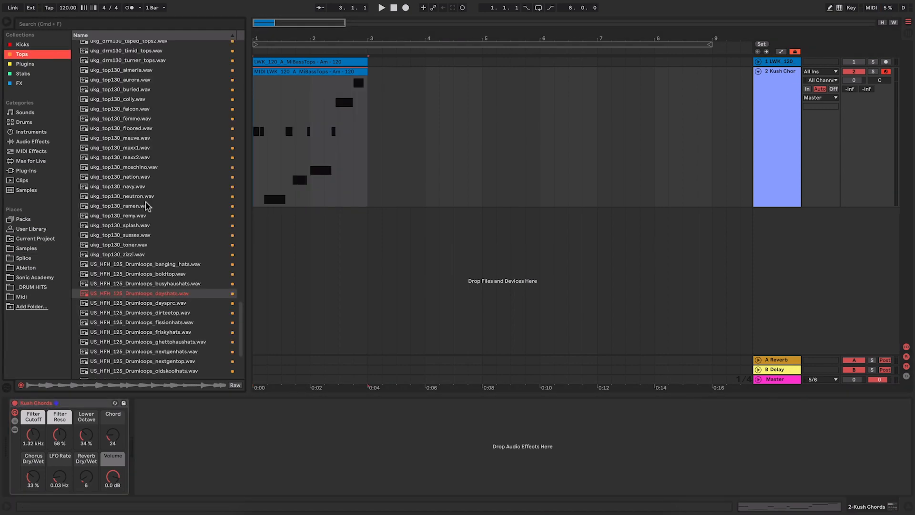
left_click_drag(160, 293, 257, 224)
key("space")
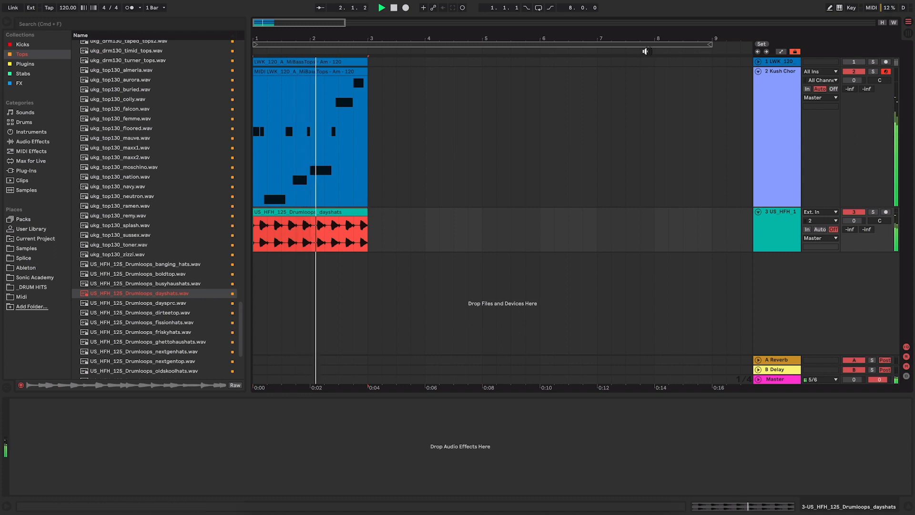
left_click(708, 44)
key("space")
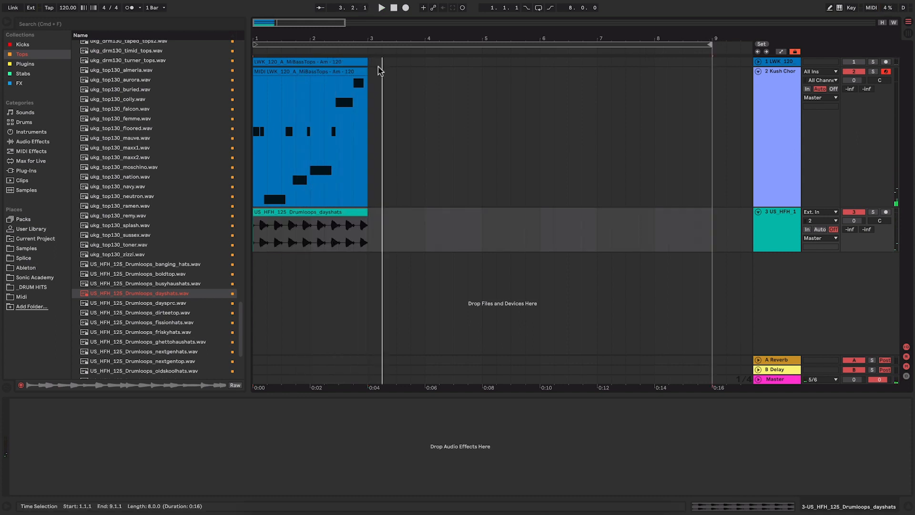
Unmute and solo the original MiBassTops audio track for playback, and solo the Kush Chords track instead to compare the two
left_click(853, 61)
left_click(873, 62)
left_click(256, 104)
key("space")
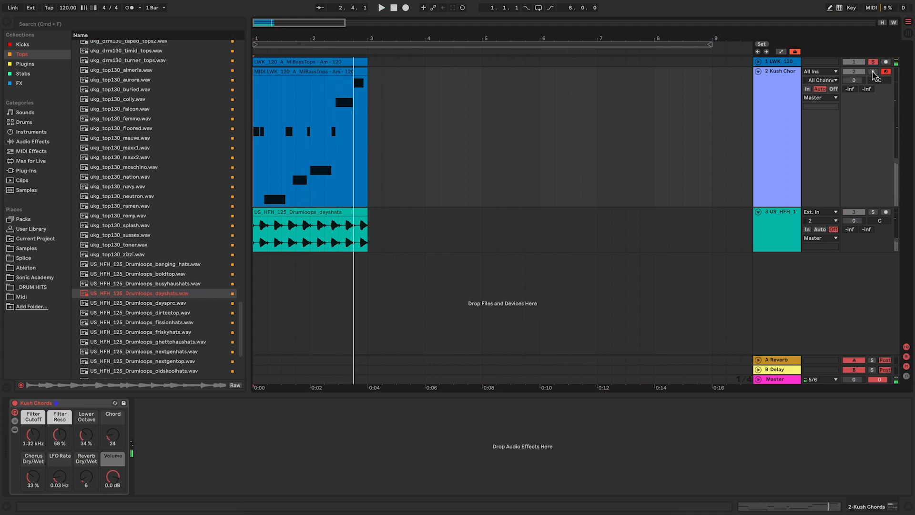
left_click(873, 72)
key("space")
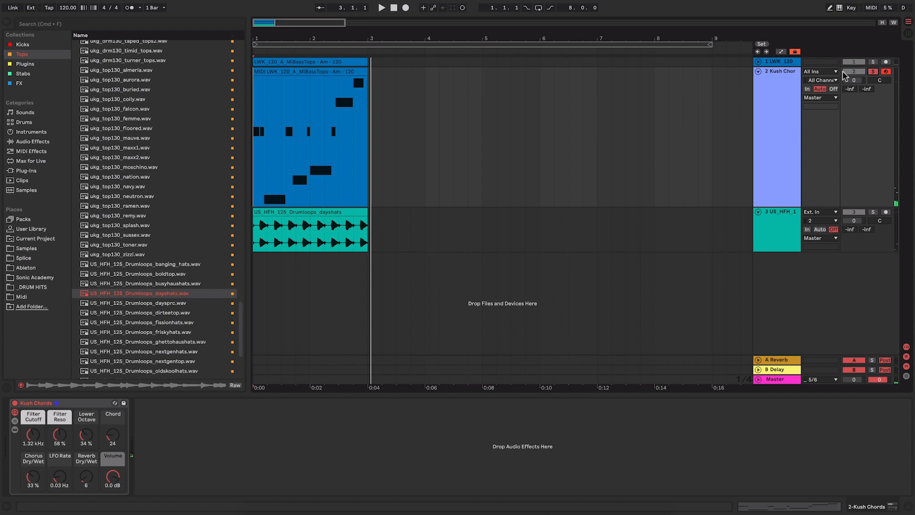
left_click_drag(257, 38, 257, 52)
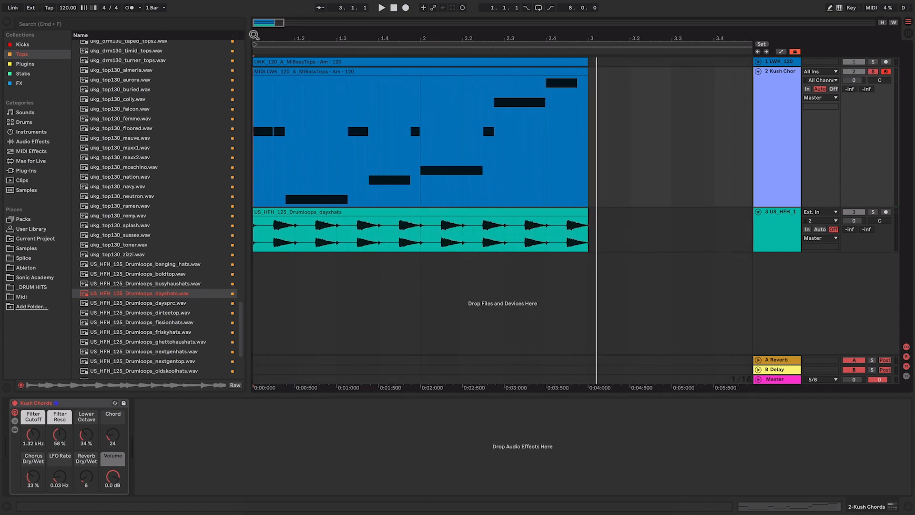
Open the converted MIDI clip's notes, enlarge the note area above the velocities, and examine which pitches the clip uses
double_click(320, 72)
left_click(455, 311)
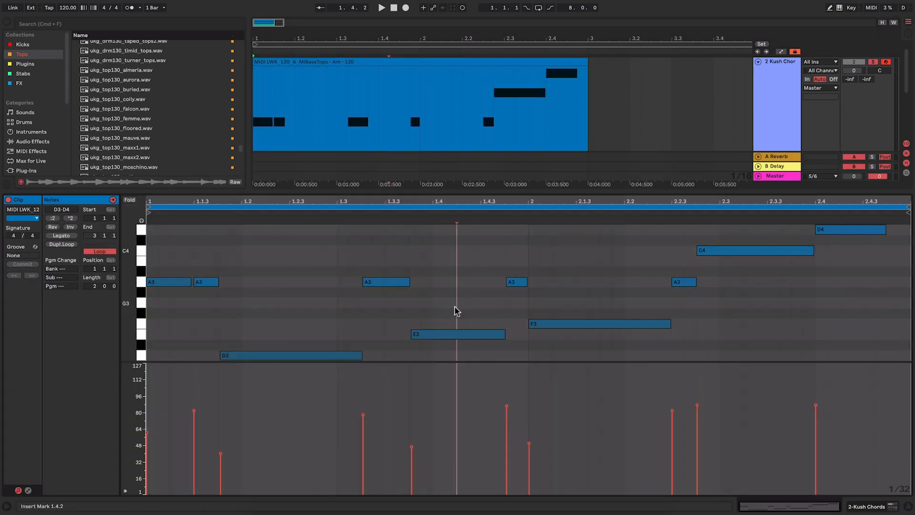
left_click_drag(449, 362, 439, 401)
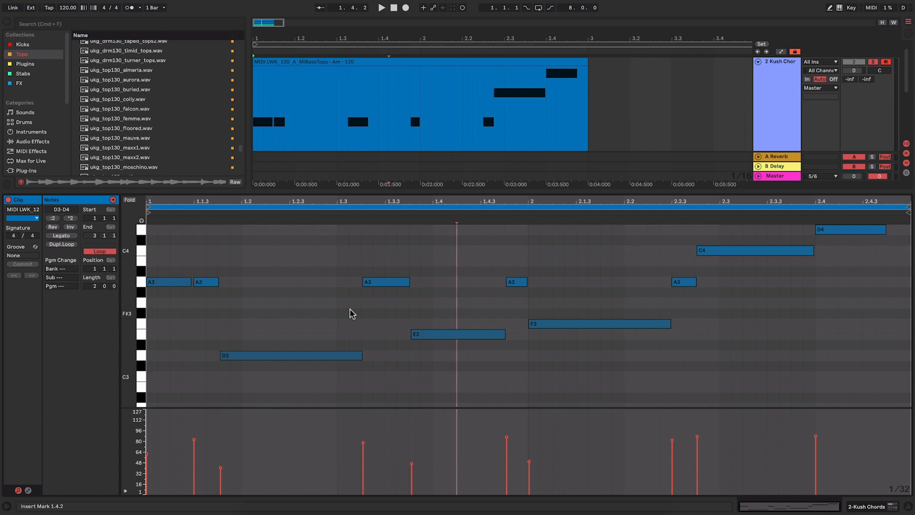
left_click(911, 507)
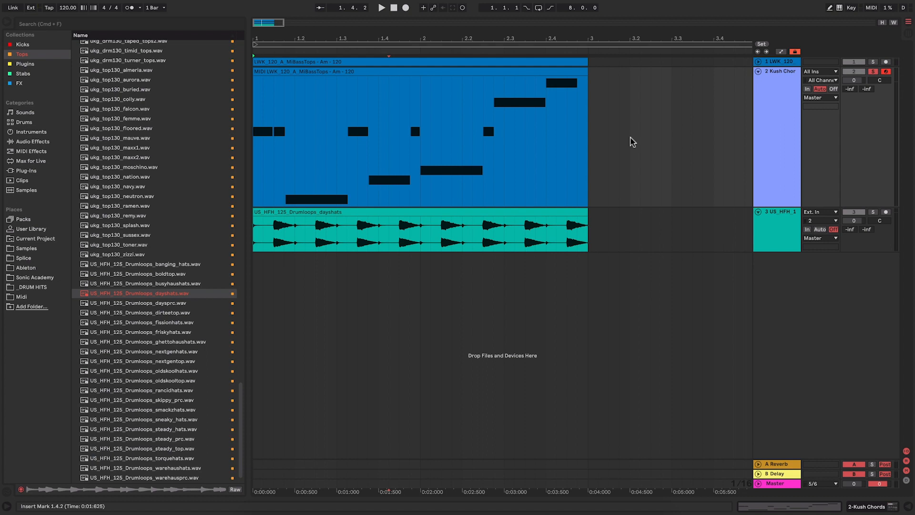
left_click(773, 91)
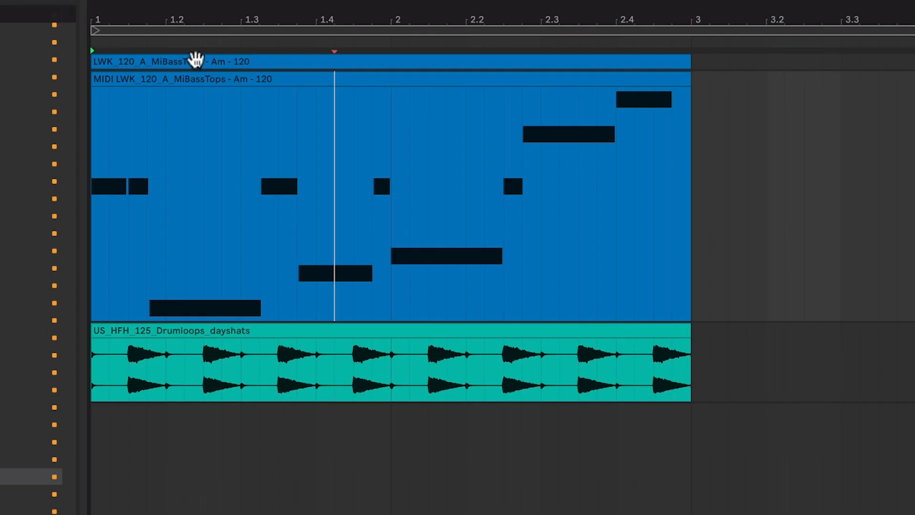
double_click(205, 74)
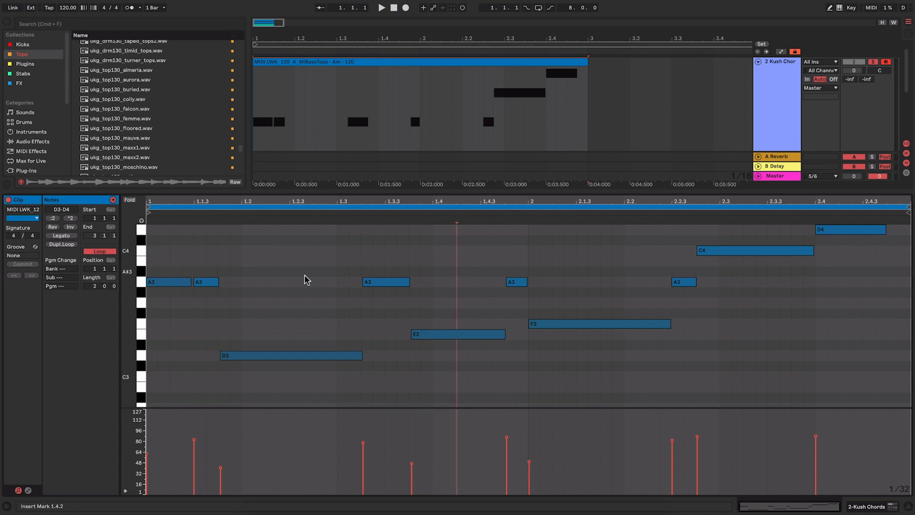
Add the C Minor.adv preset of the Scale MIDI effect before Kush Chords in the chord track's device chain
left_click(871, 505)
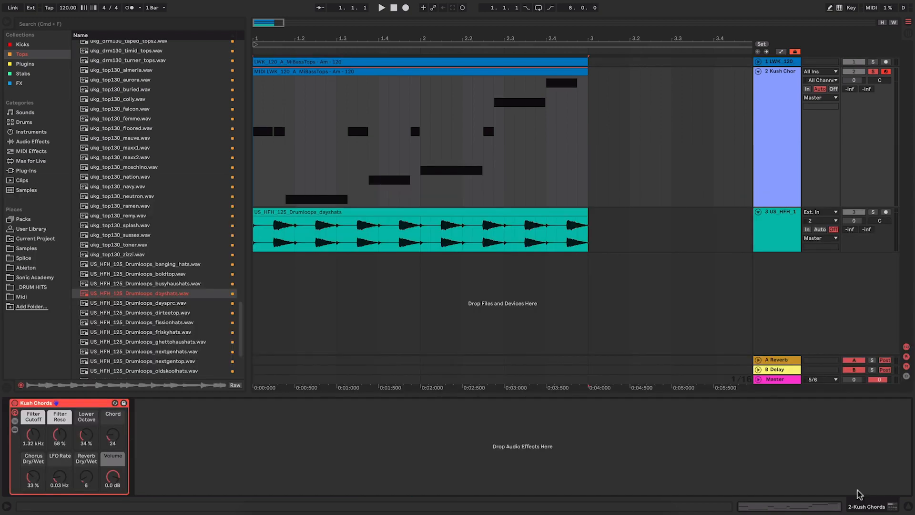
left_click(31, 151)
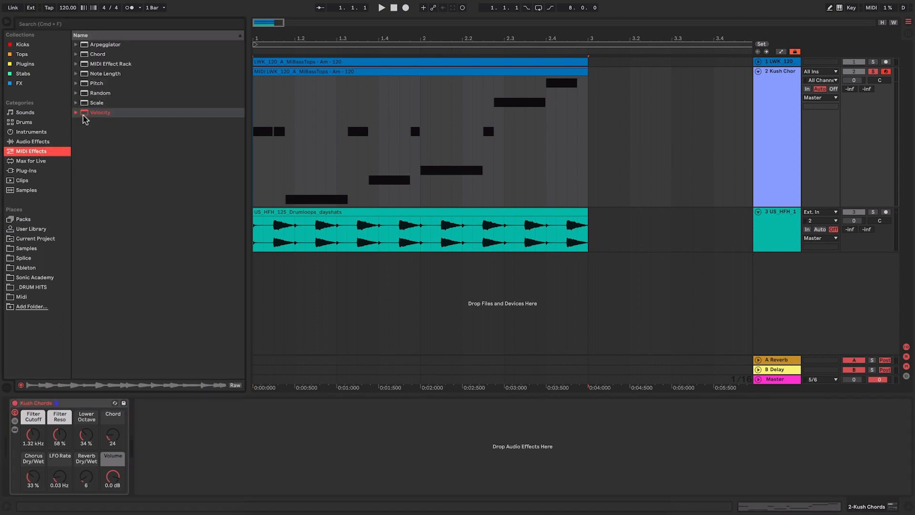
left_click(98, 102)
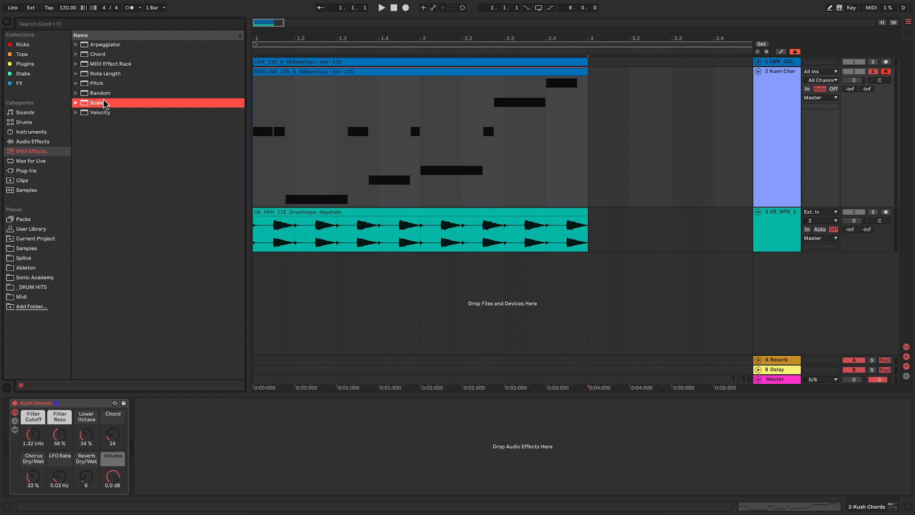
left_click(76, 103)
scroll(134, 192, "down", 1)
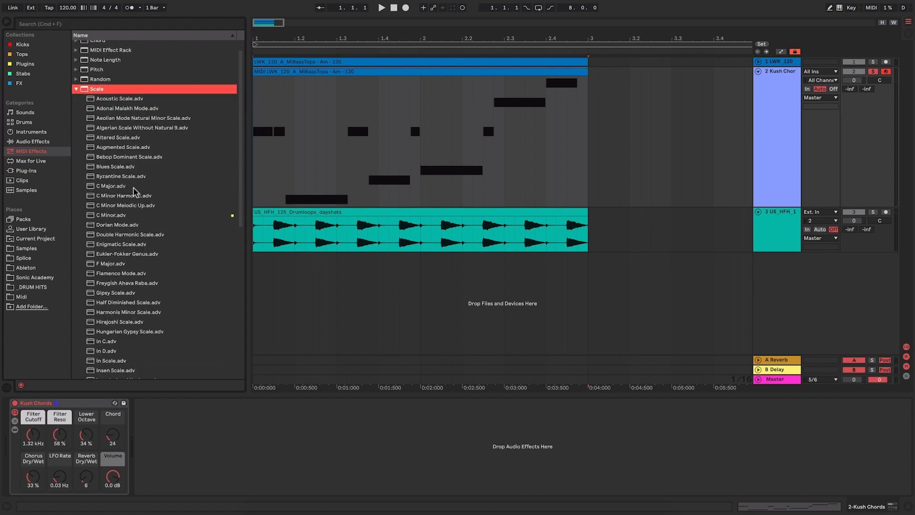
left_click(114, 215)
left_click_drag(114, 215, 29, 452)
Set the Base of the C Minor scale device to A and play the chords with the drum loop
left_click_drag(190, 344, 189, 355)
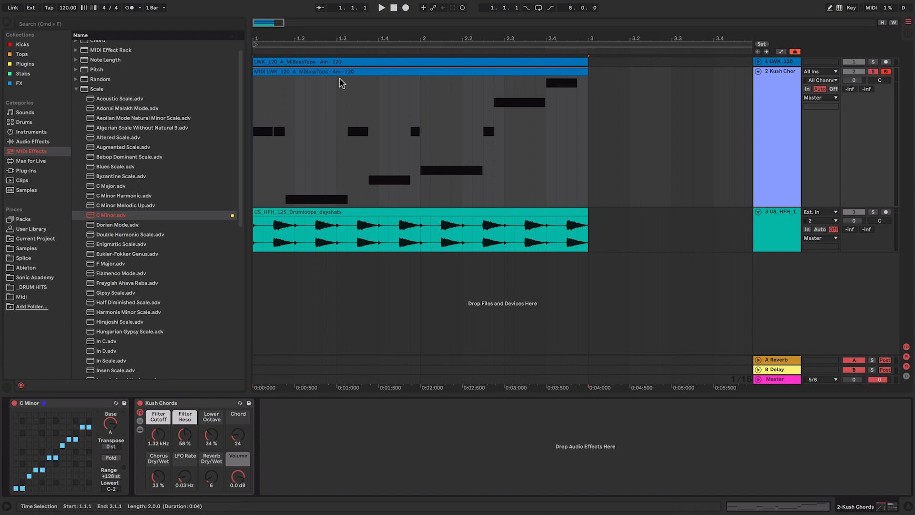
key("space")
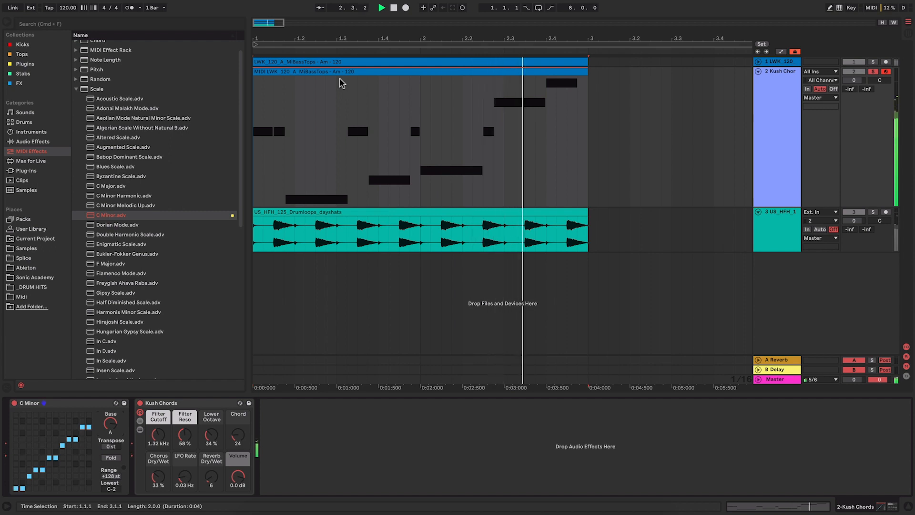
key("space")
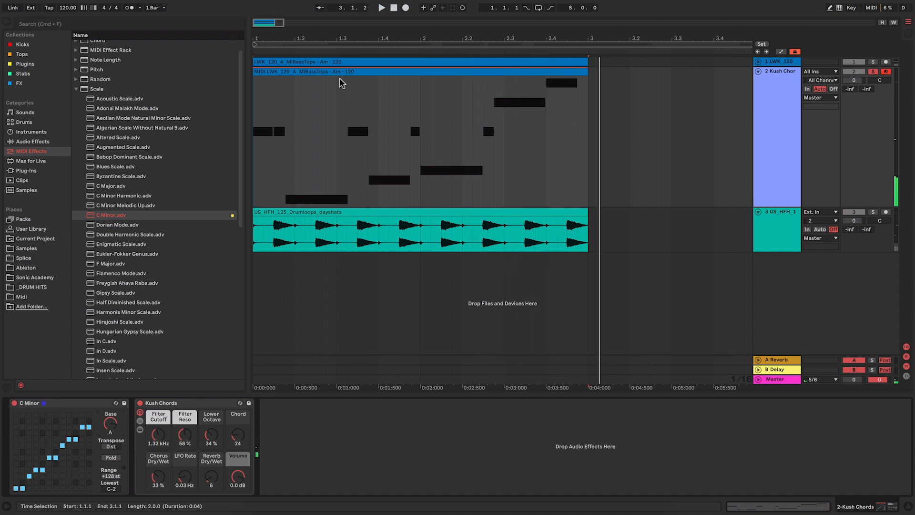